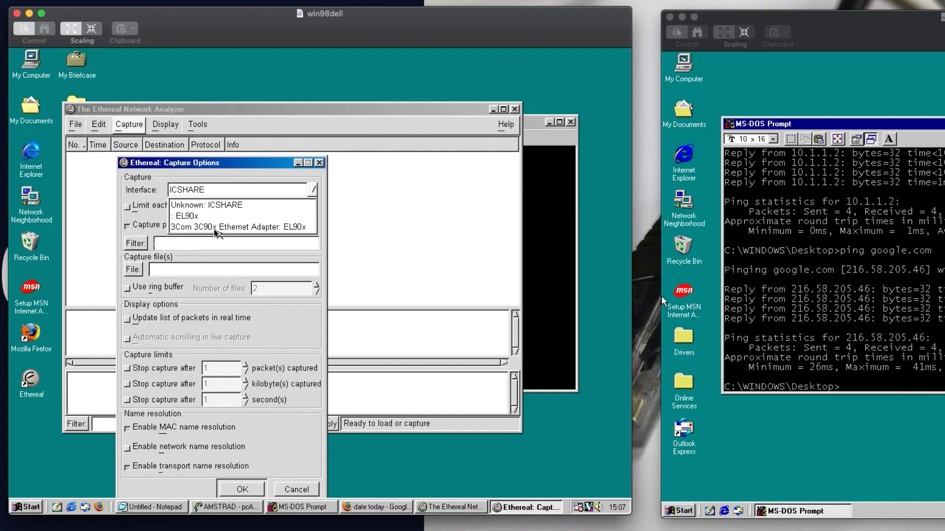
Step: Choose the 3Com 3C90x Ethernet Adapter as Ethereal's capture interface
click(215, 229)
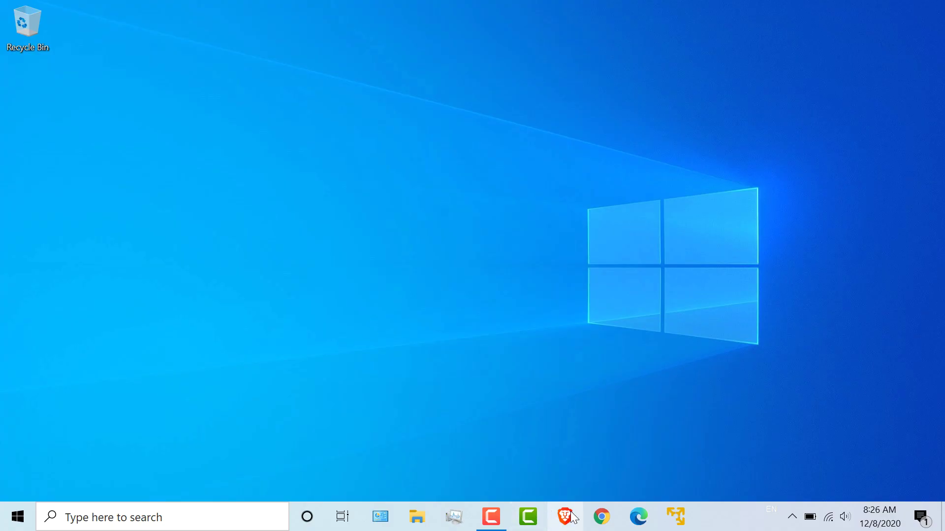
Step: Save tightvnc-2.8.55-gpl-setup-64bit.msi from tightvnc.com's download page into Downloads
click(574, 518)
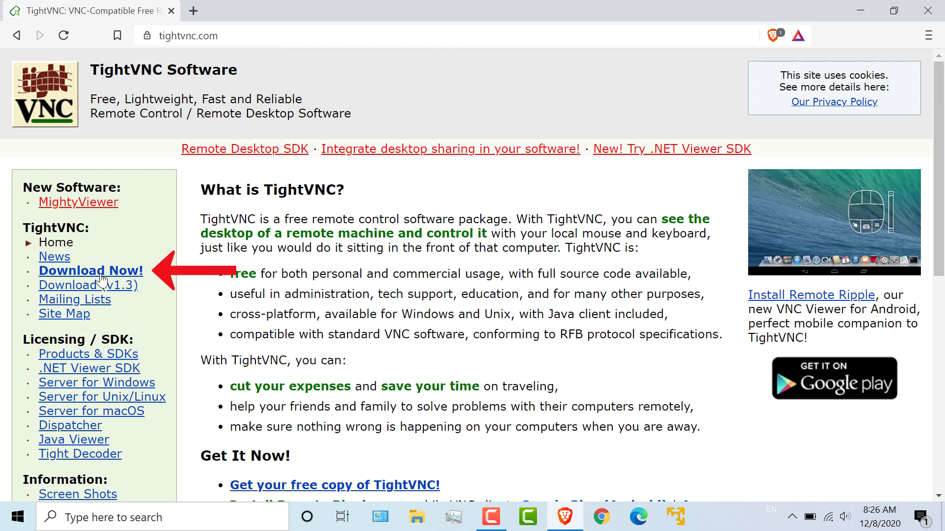
click(100, 272)
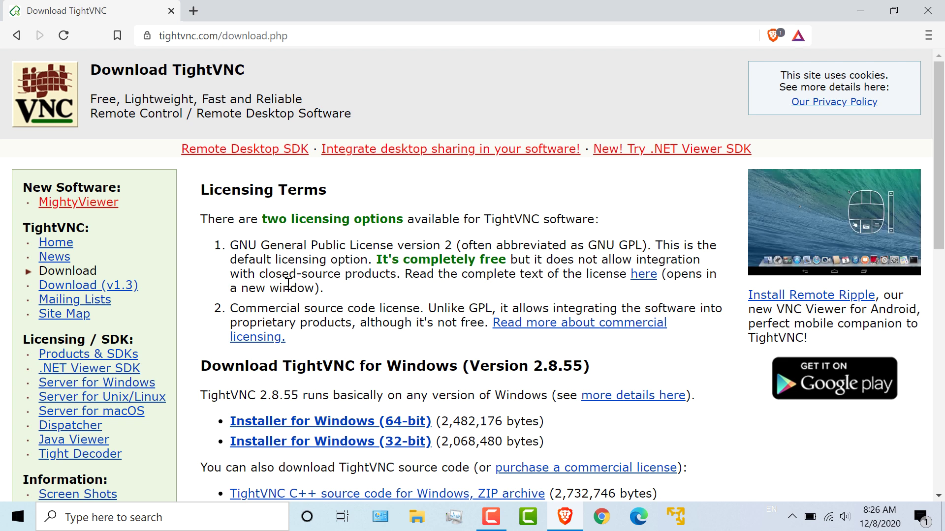
click(329, 421)
click(362, 338)
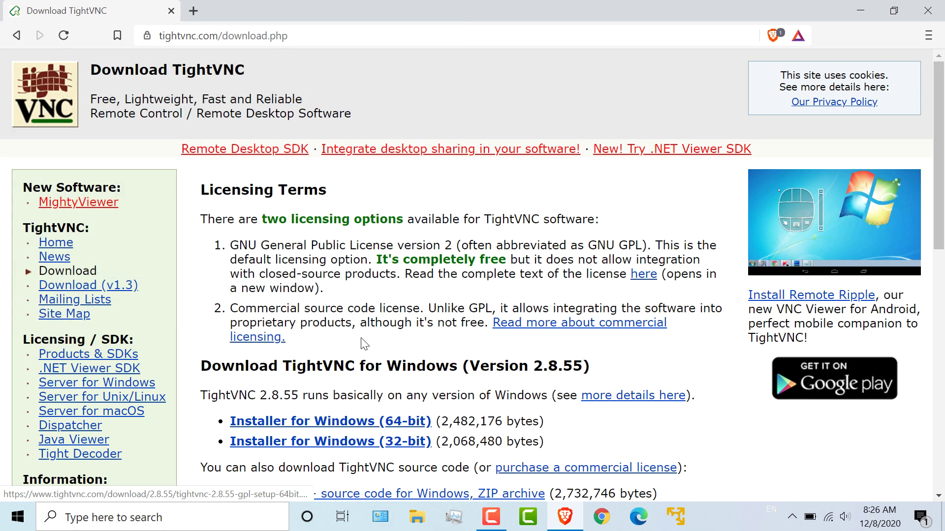
scroll(382, 301, down, 7)
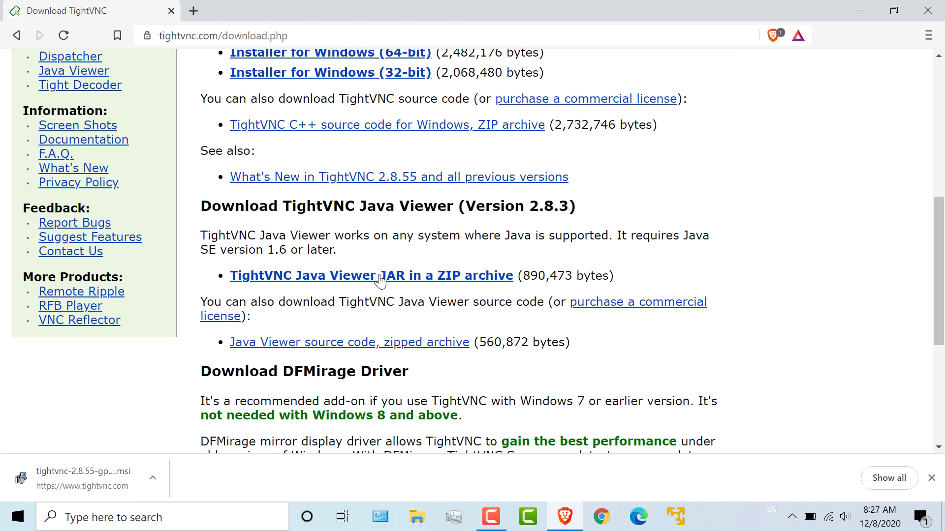
scroll(381, 282, down, 3)
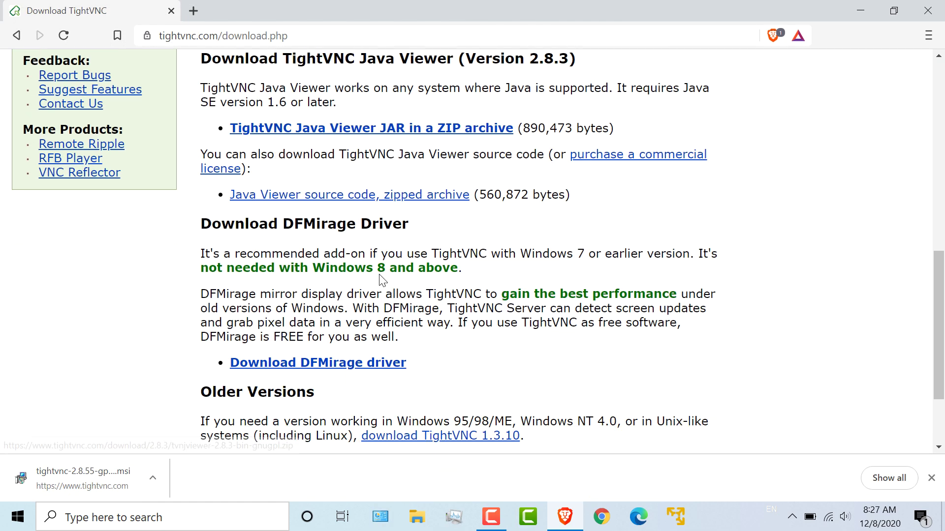
scroll(380, 282, down, 3)
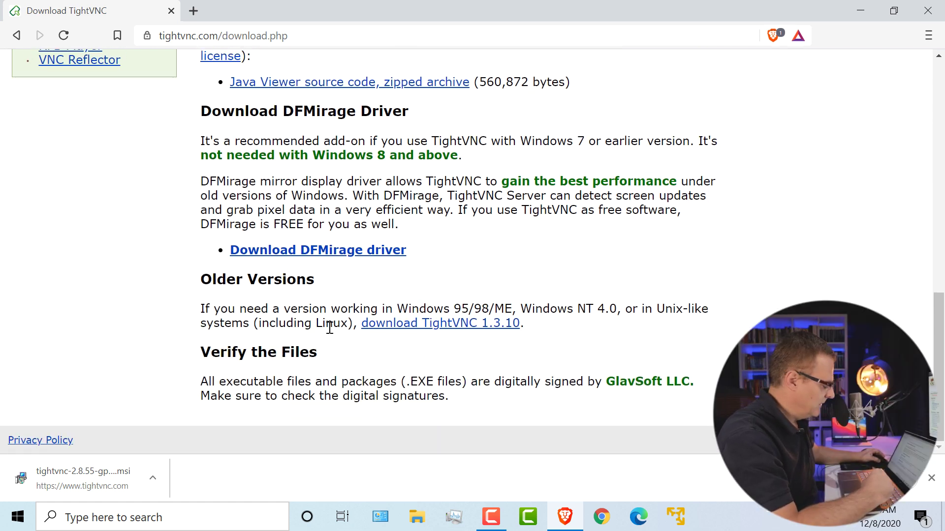
click(152, 480)
Step: Run tightvnc-2.8.55-gpl-setup-64bit.msi from Downloads, allowing it past the unverified-app warning
click(187, 425)
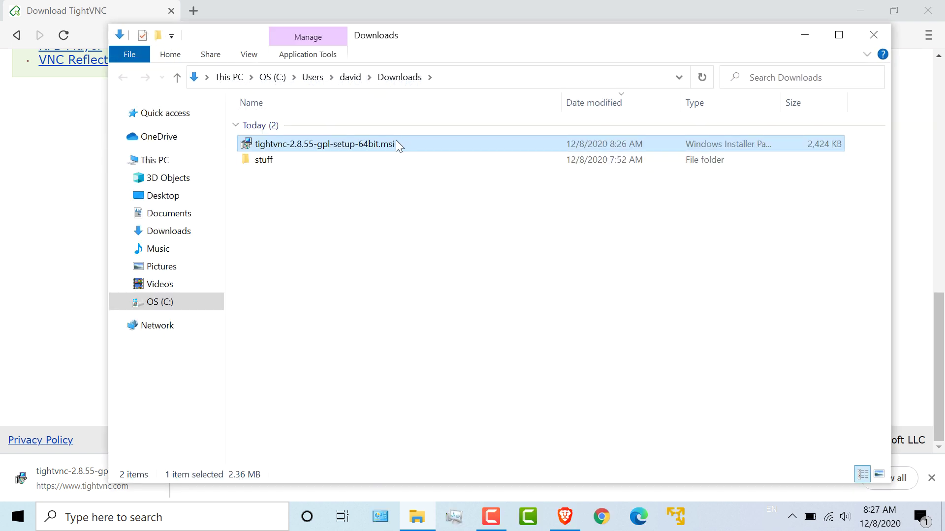
double_click(396, 140)
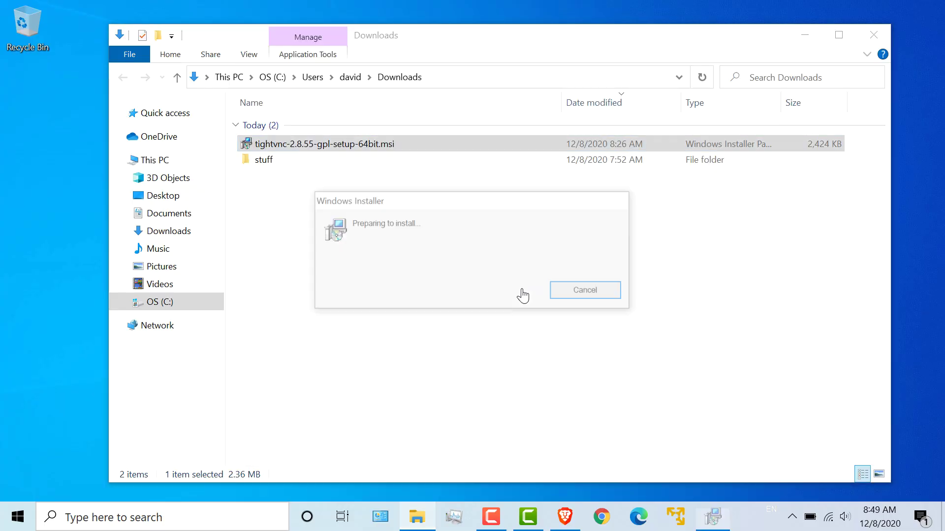
click(795, 32)
click(795, 33)
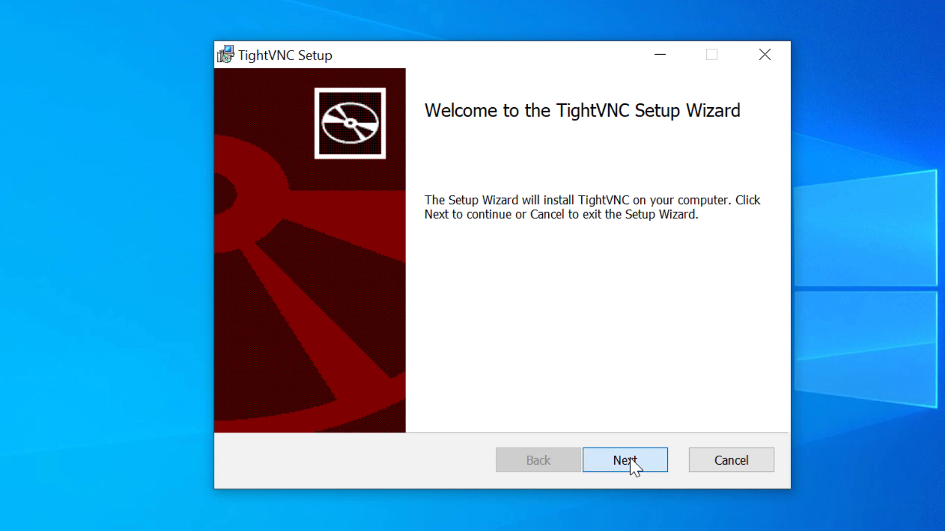
Step: Accept the license, choose Typical setup with default additional tasks, and install
click(632, 465)
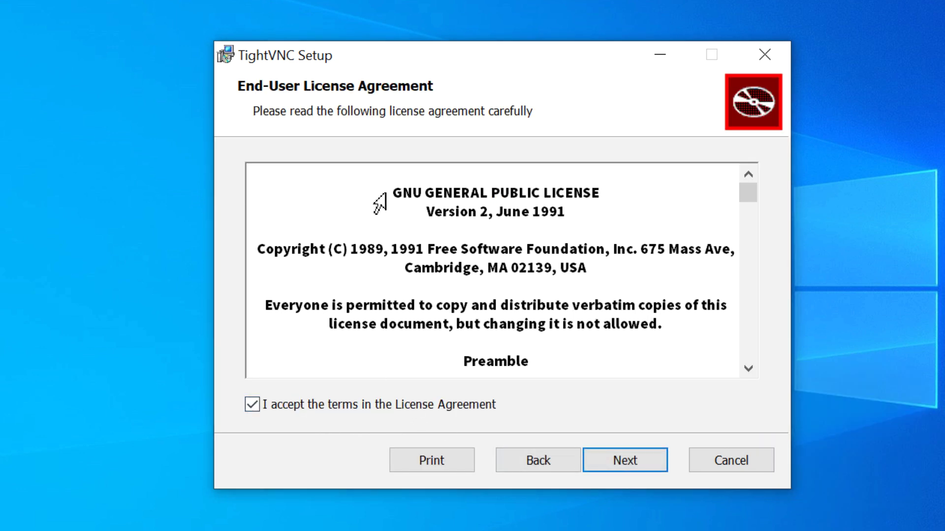
click(381, 196)
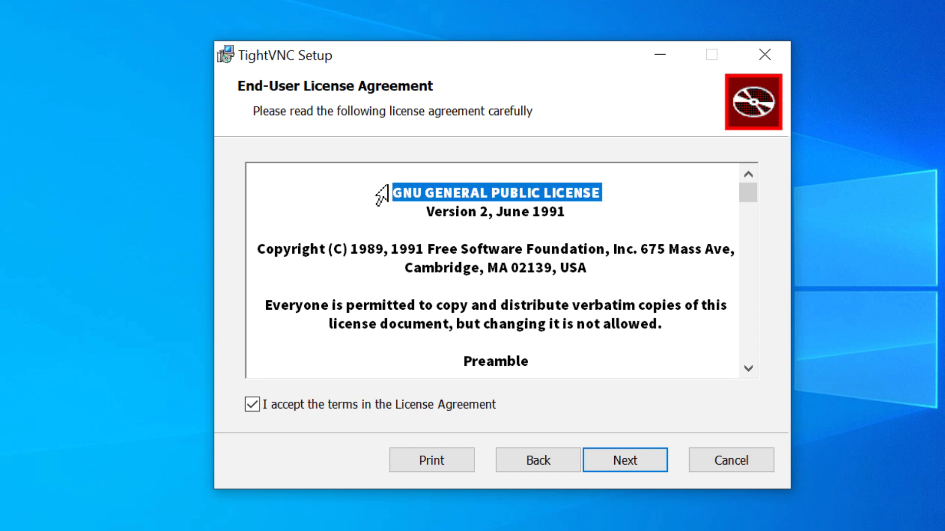
click(623, 459)
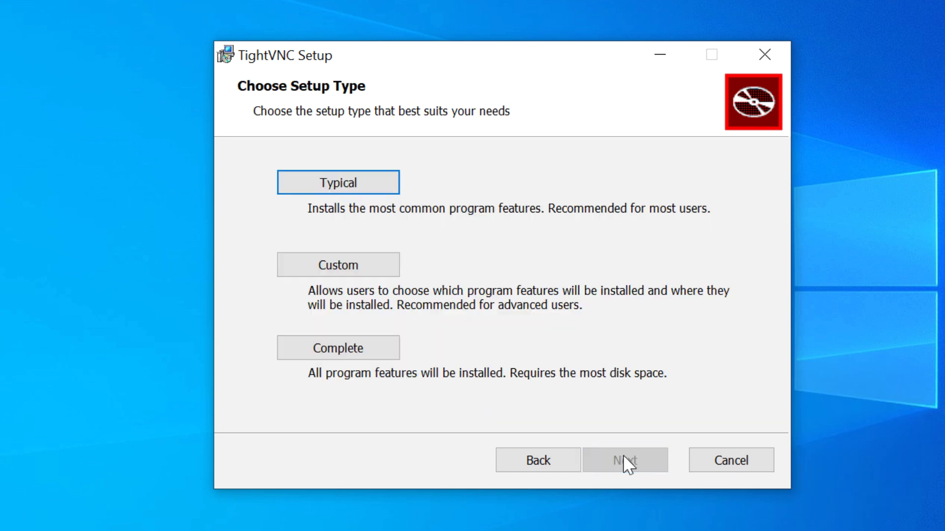
click(370, 189)
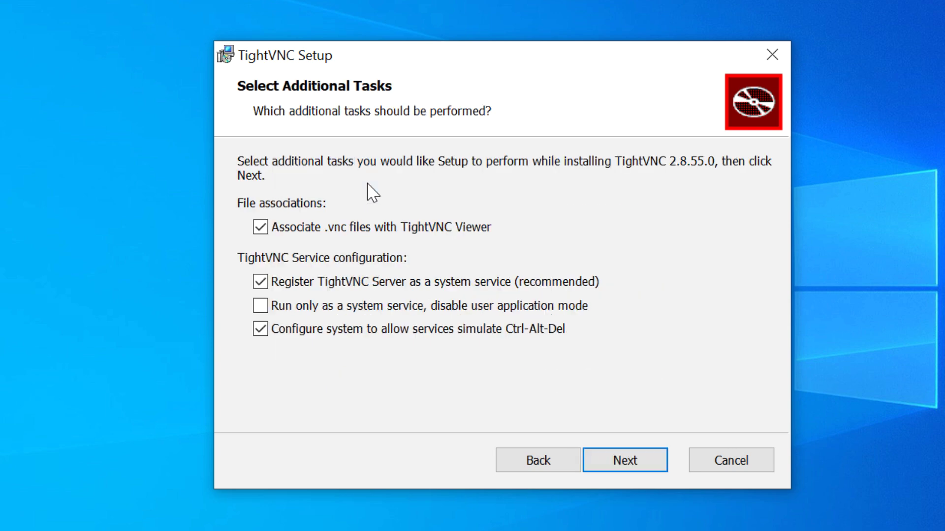
click(609, 460)
click(609, 461)
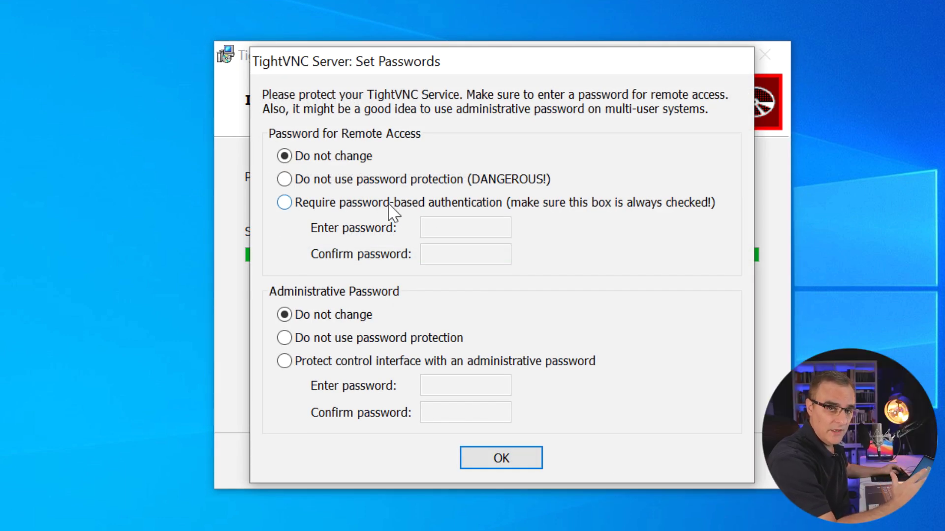
Step: Require a remote-access password and protect the control interface with an administrative password
click(389, 206)
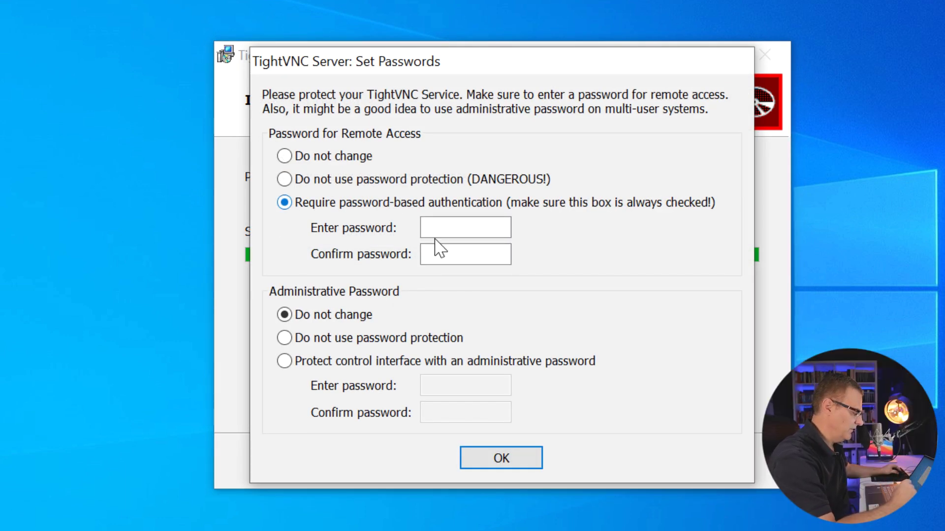
click(446, 220)
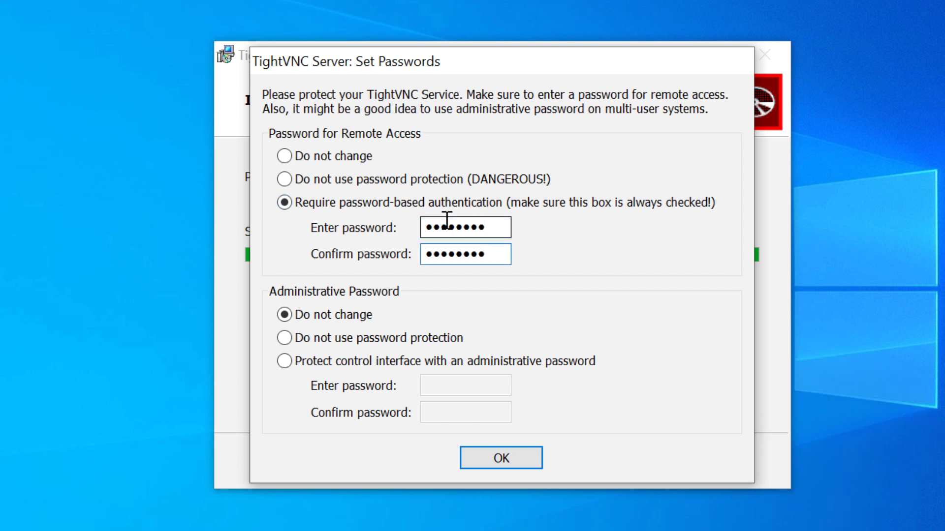
click(384, 361)
click(453, 386)
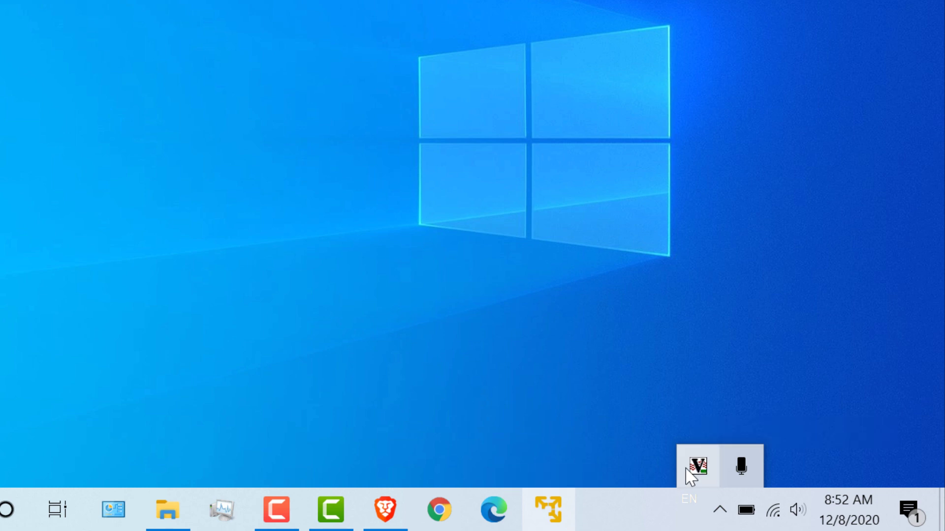
Step: Open TightVNC Server's configuration from the tray icon, entering the administrative password
right_click(689, 471)
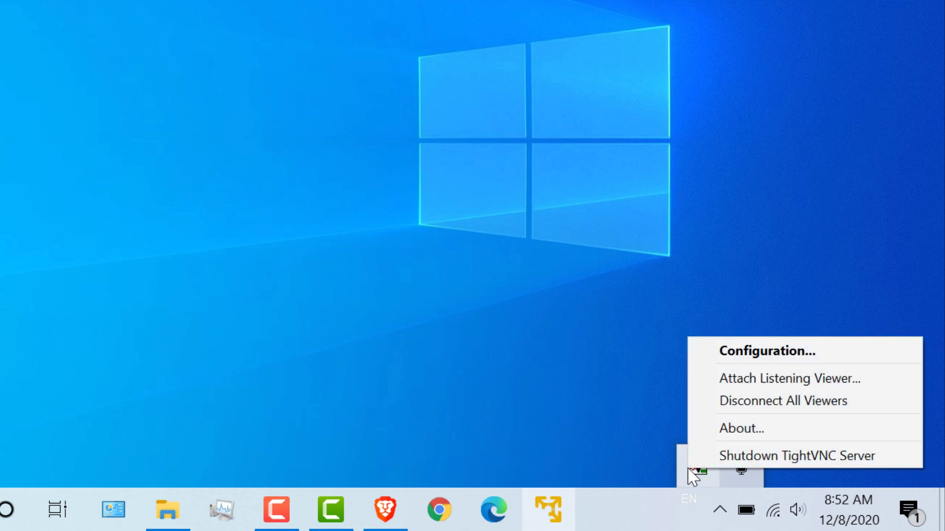
click(770, 352)
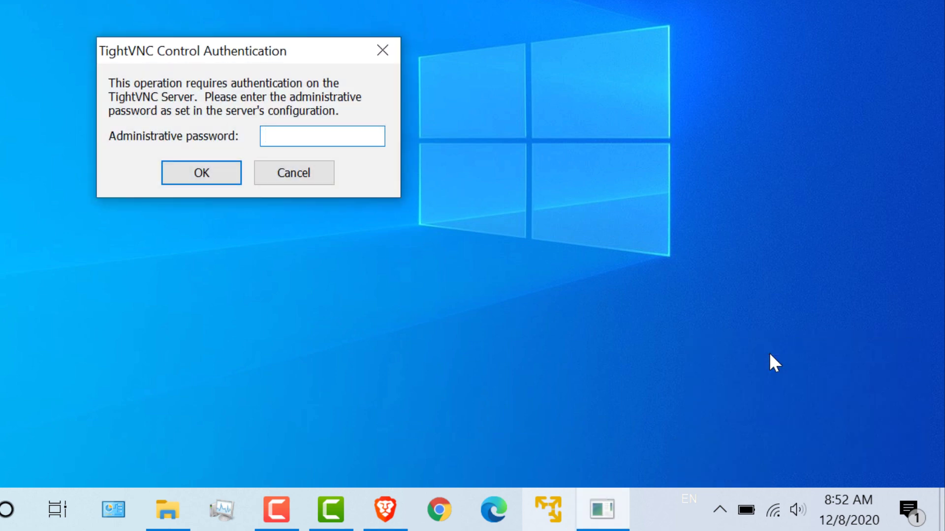
text(•••••••••)
key(Return)
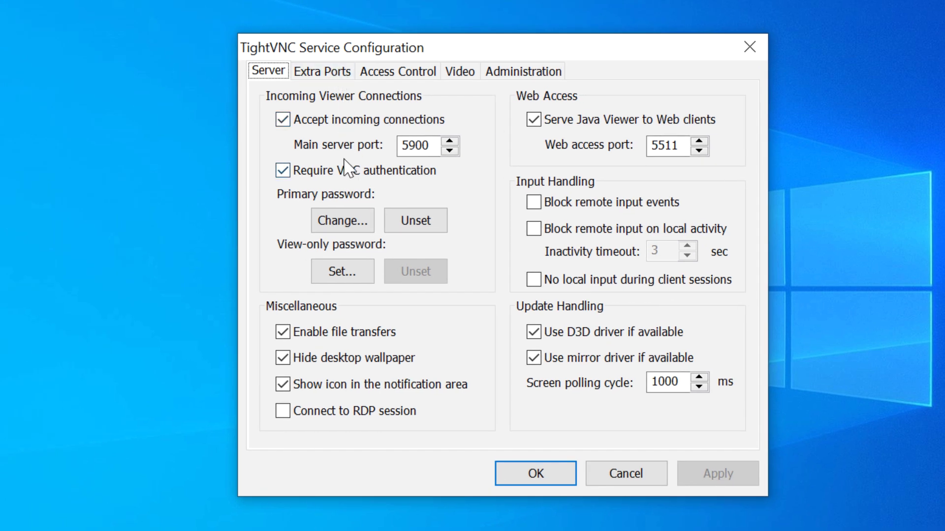
Step: Turn off serving the Java Viewer to web clients and save the configuration
click(543, 121)
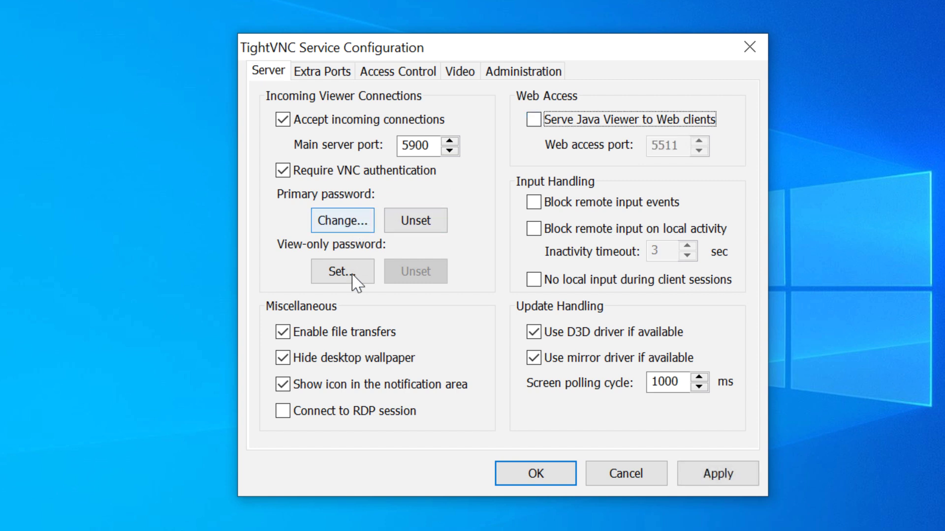
click(335, 79)
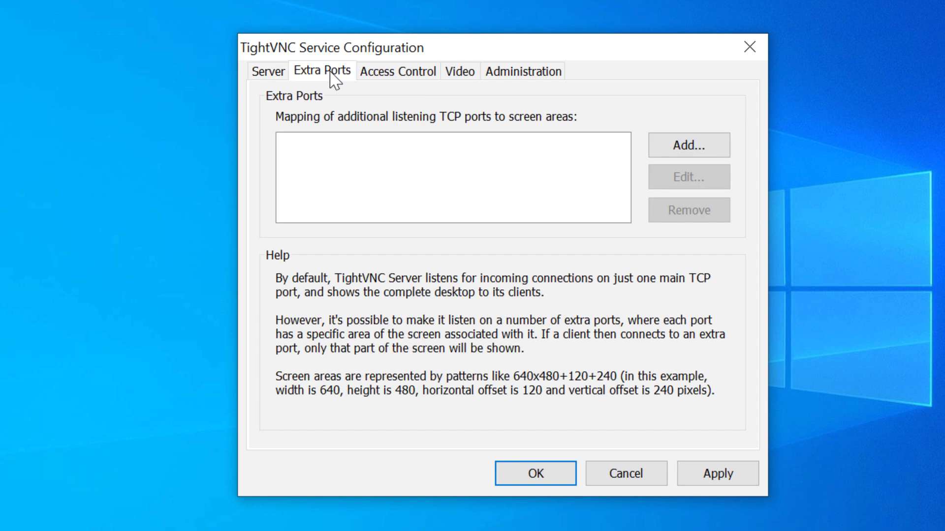
click(387, 79)
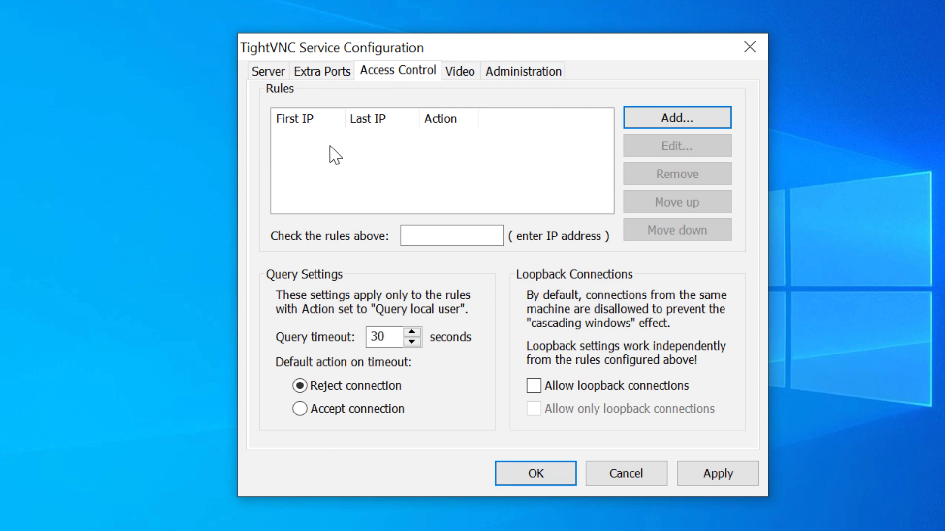
click(270, 71)
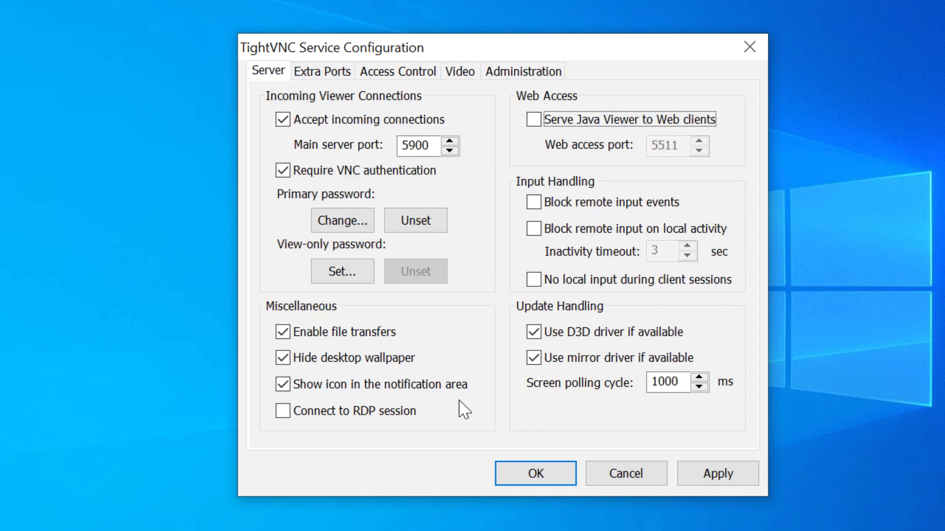
click(536, 472)
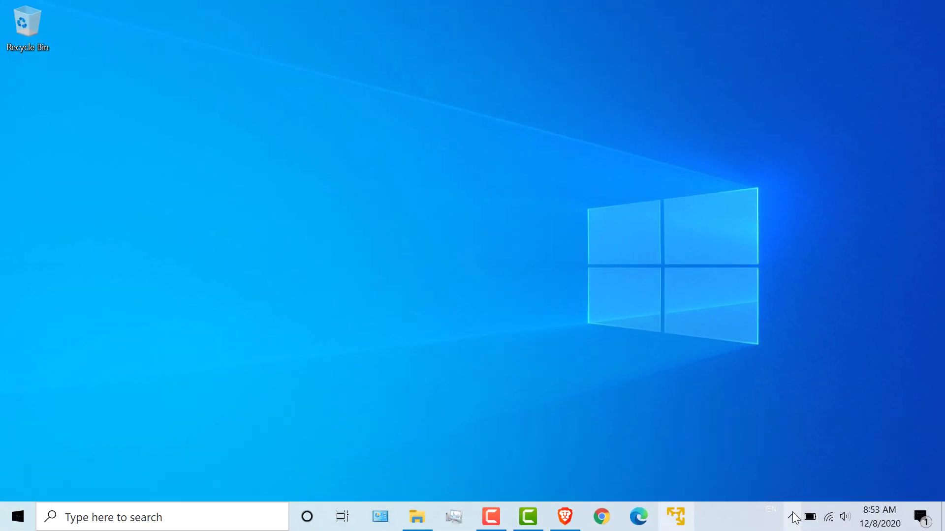
click(794, 517)
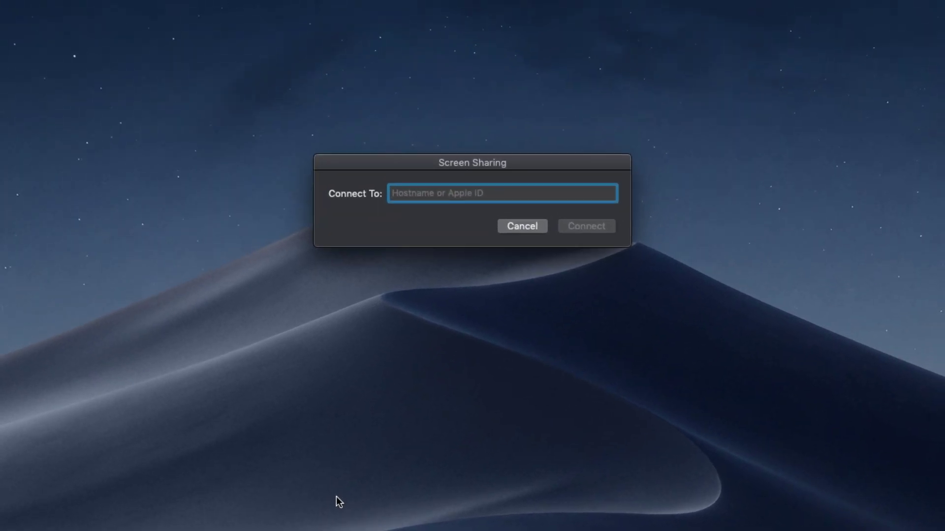
Step: Connect Screen Sharing to 192.168.1.132 to view the Windows desktop
text(192)
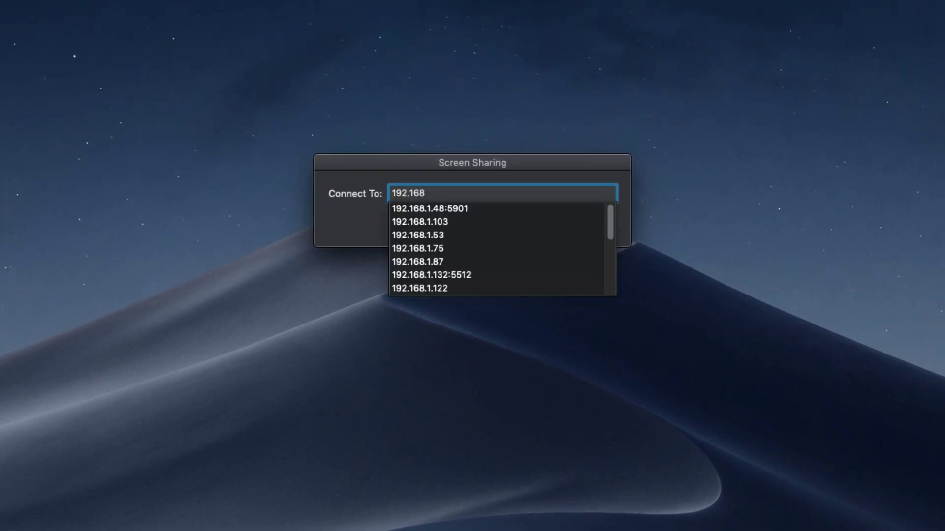
text(.168)
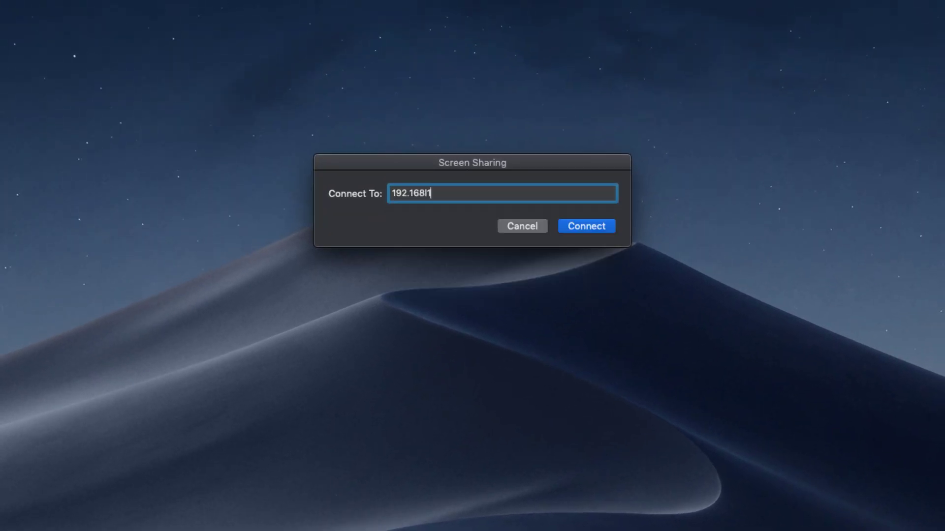
text(.1.132)
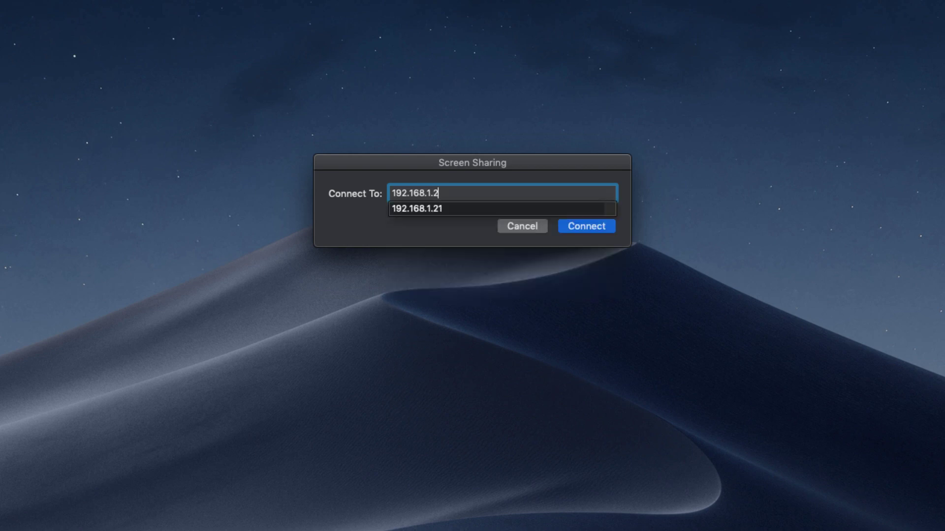
key(Return)
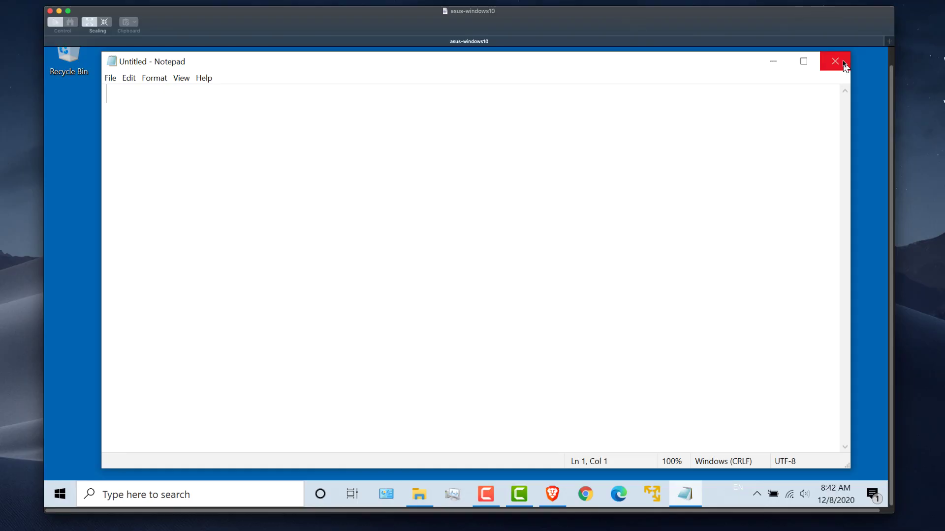
Step: Close the empty remote Notepad window and return to the Mac's own desktop
click(835, 61)
click(552, 493)
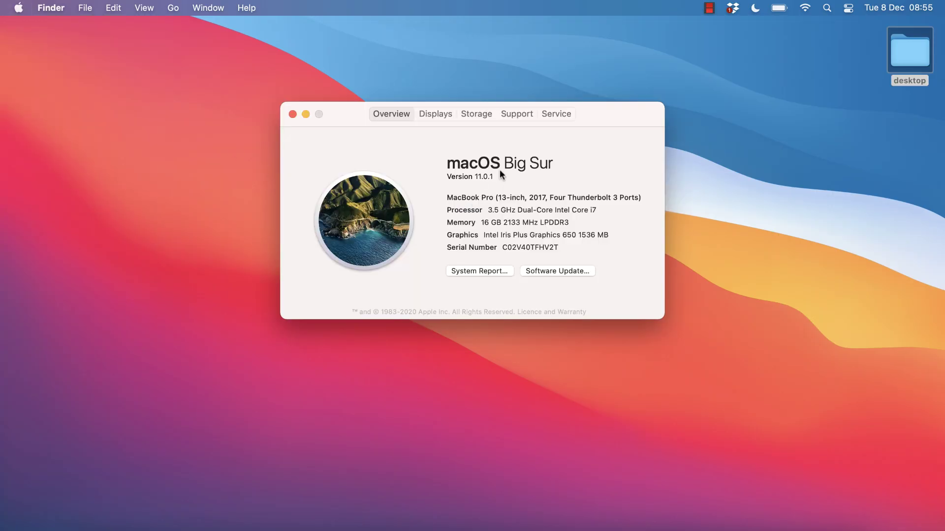
Step: Open System Preferences' Sharing pane and select Screen Sharing with Administrators access
click(292, 114)
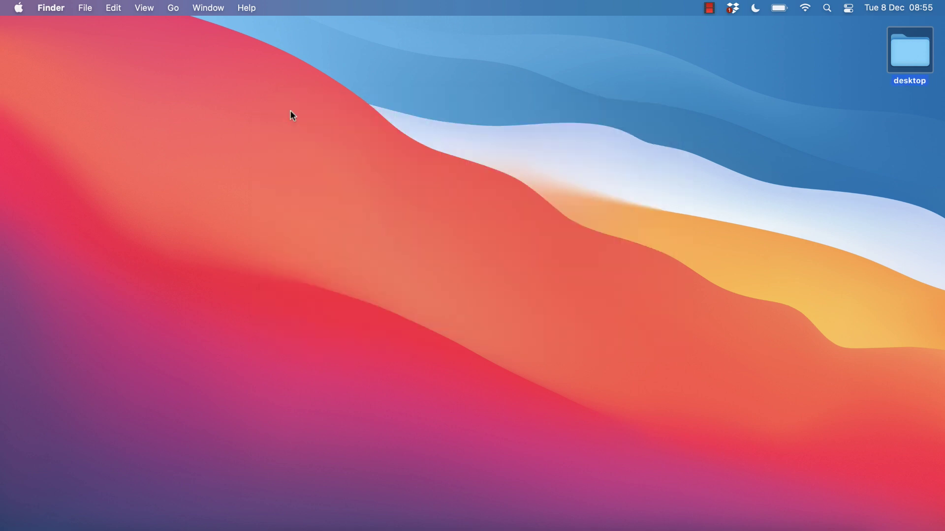
key(super+space)
text(s)
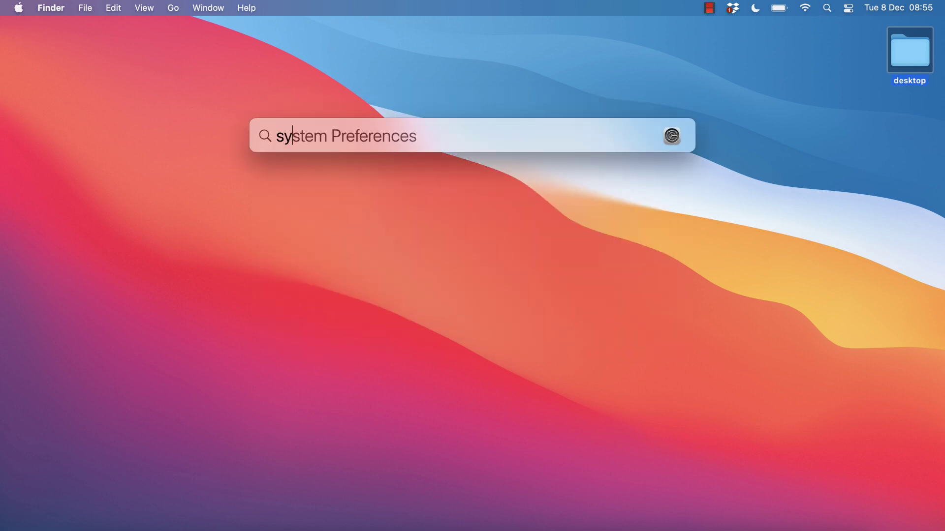
key(Return)
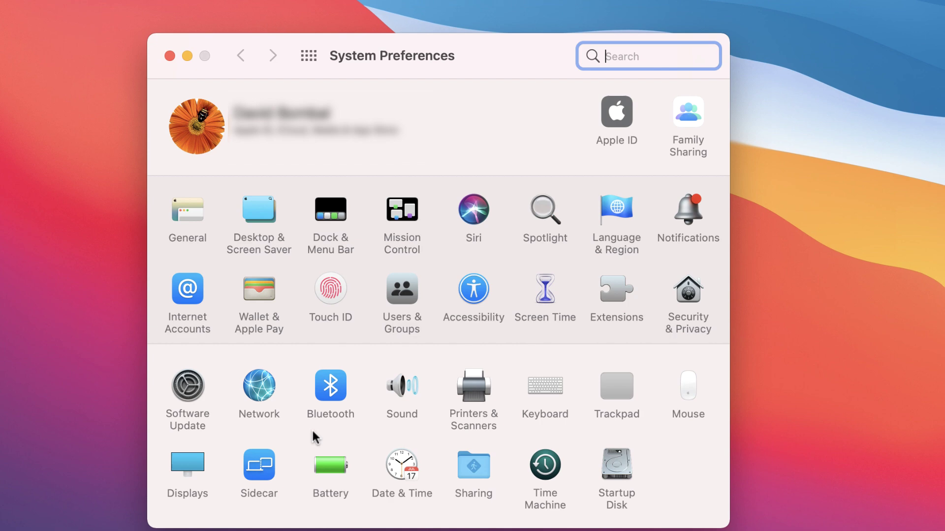
click(473, 464)
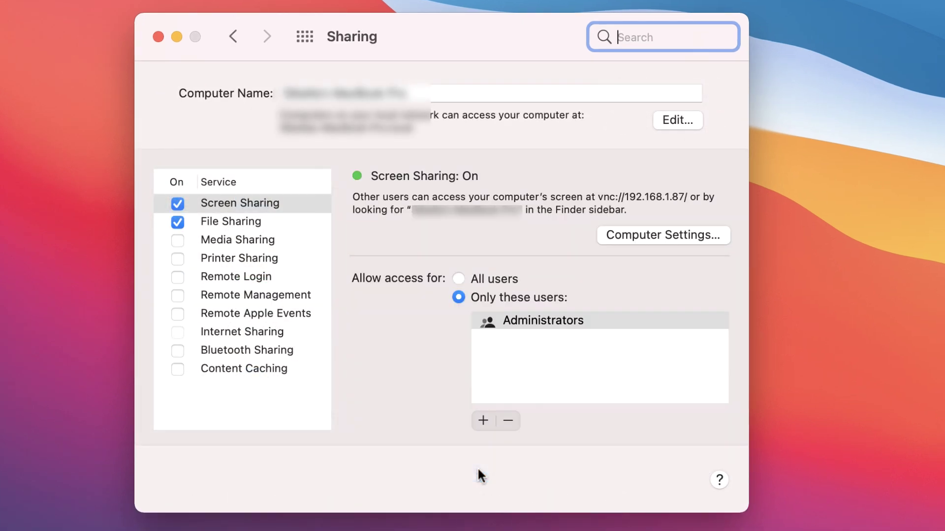
click(283, 201)
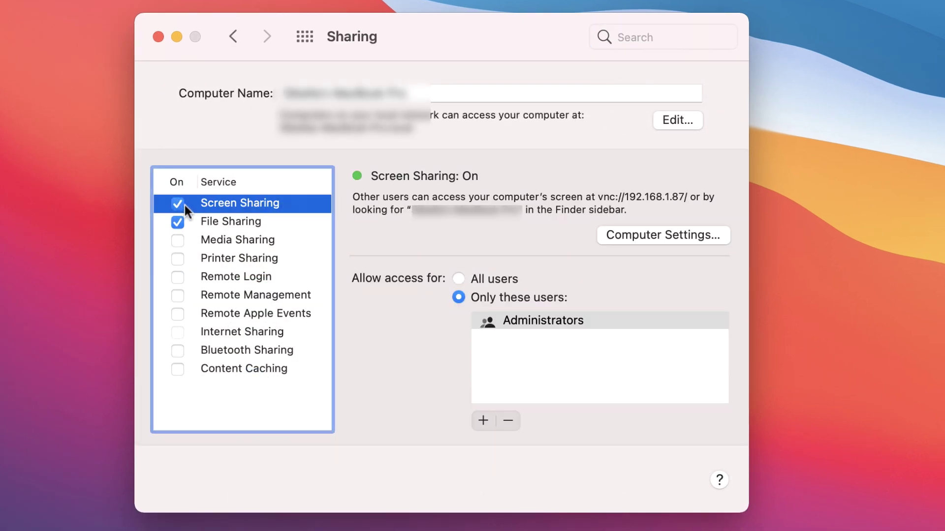
click(535, 321)
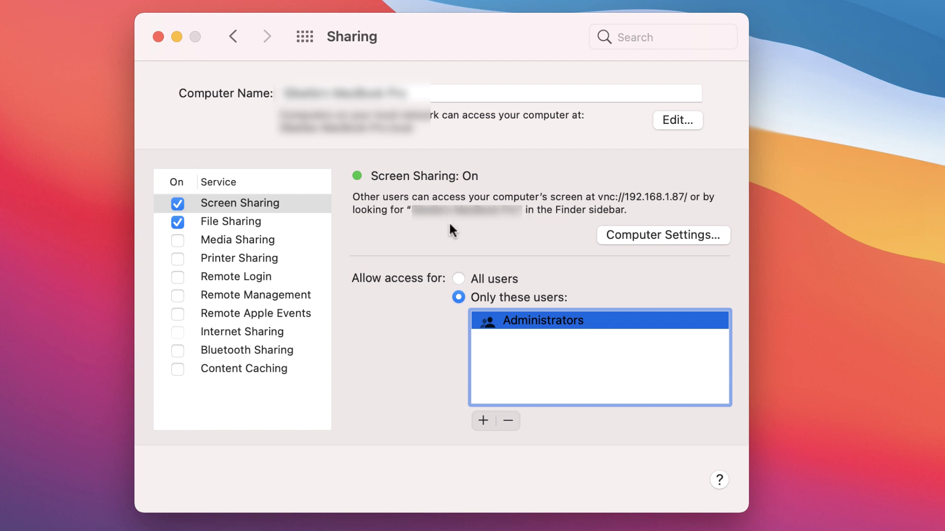
Step: In Computer Settings, allow anyone to request control and set a new VNC viewer password
click(660, 235)
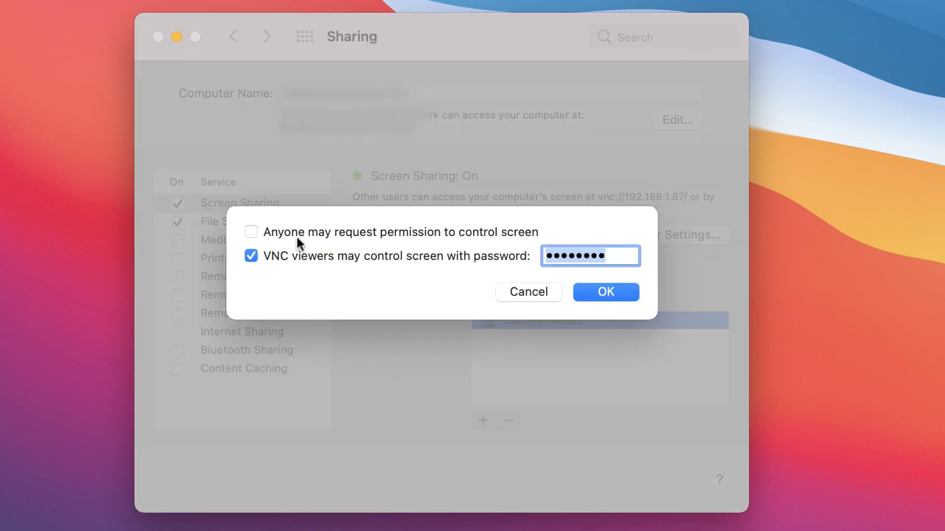
click(345, 235)
key(Right)
key(BackSpace)
key(BackSpace)
key(BackSpace)
key(BackSpace)
key(BackSpace)
key(BackSpace)
key(BackSpace)
key(BackSpace)
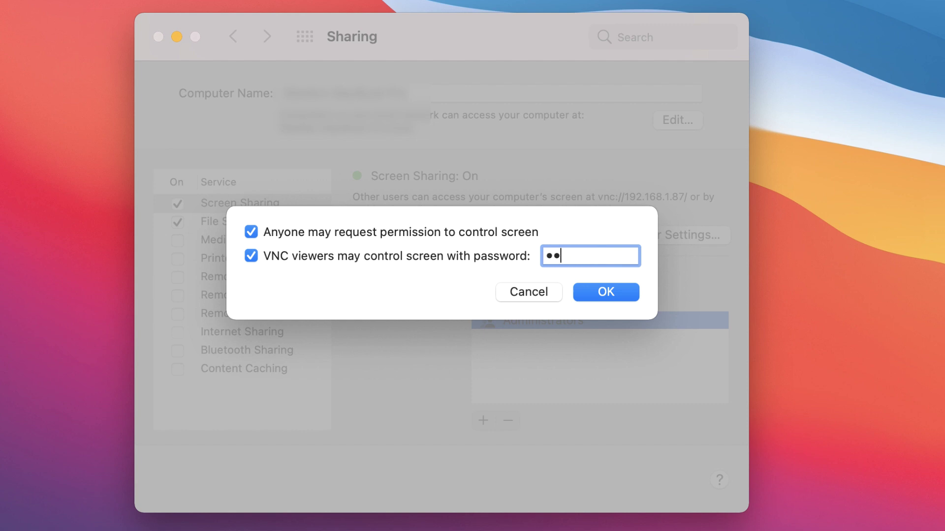
text(•••)
click(600, 291)
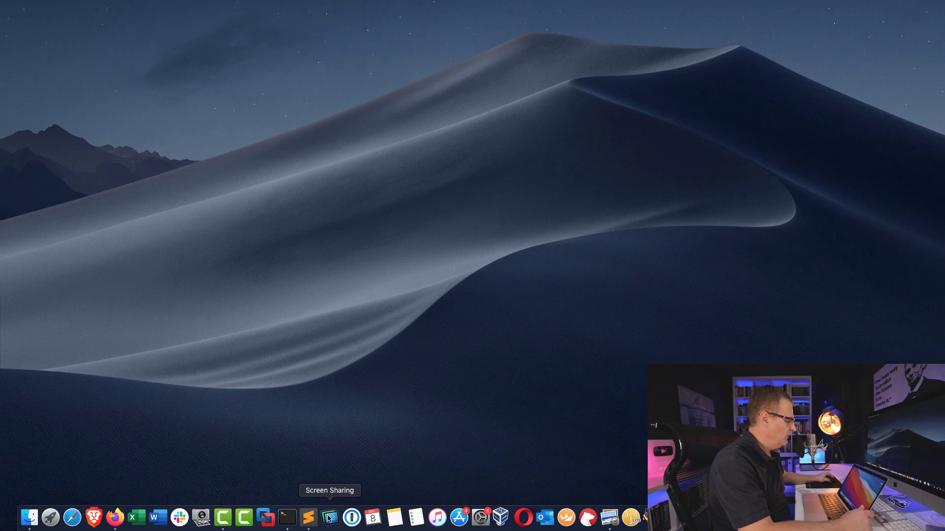
Step: Start a new Screen Sharing connection and check the Mac's IP address in network settings
click(329, 518)
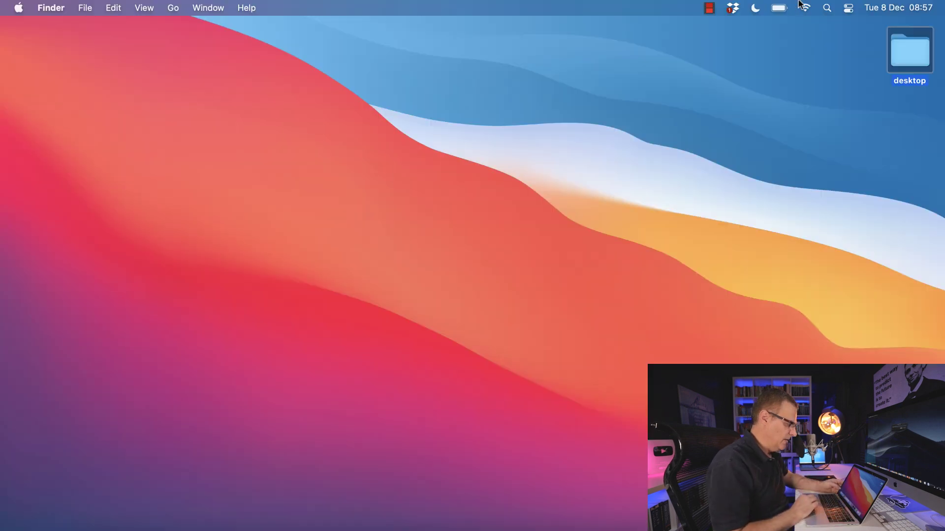
click(805, 8)
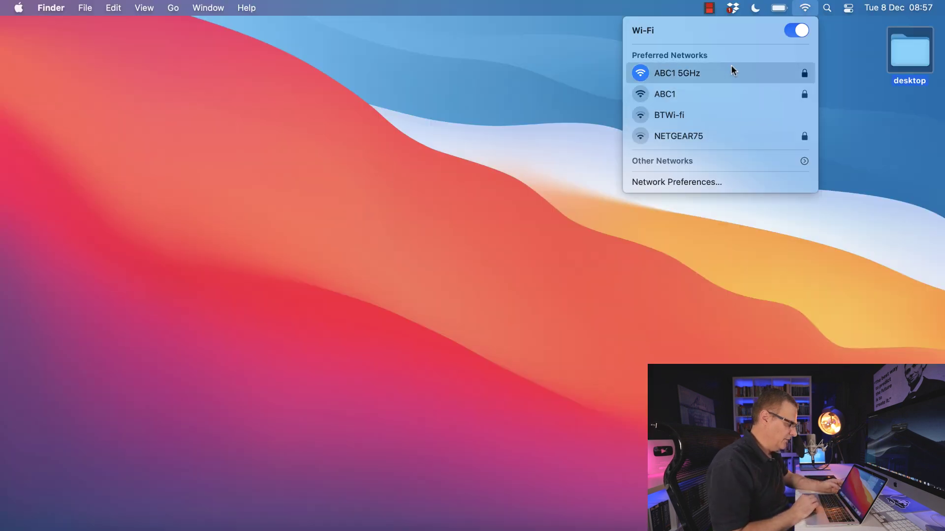
click(693, 180)
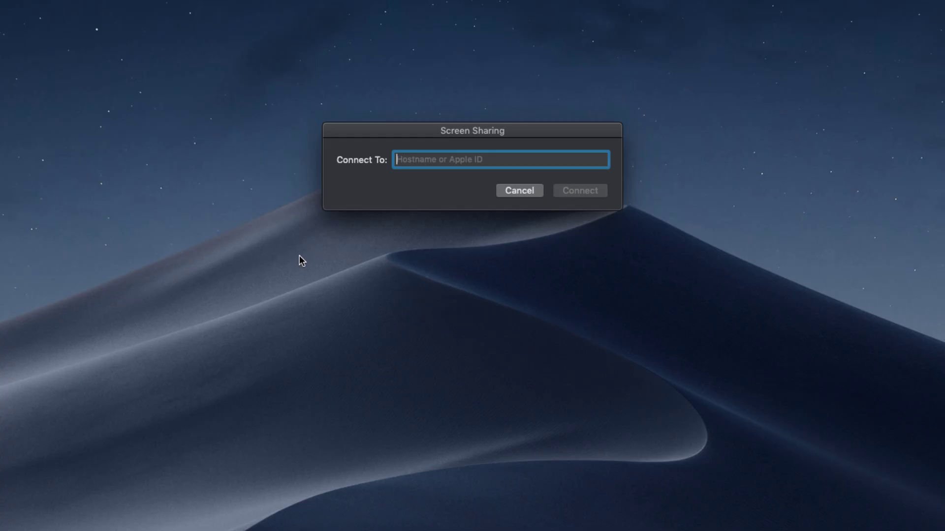
Step: Connect to 192.168.1.87 and enter the registered user's username and password
text(192.)
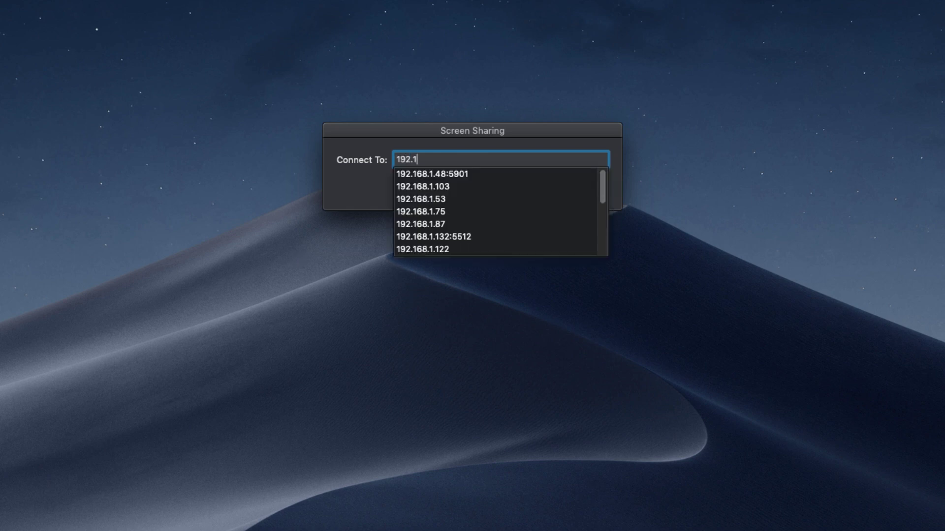
text(168.1.87)
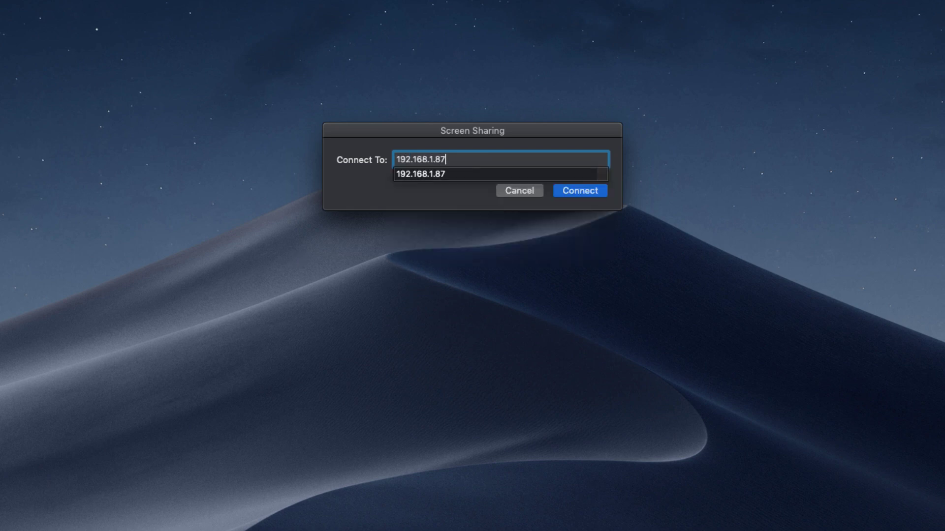
key(Return)
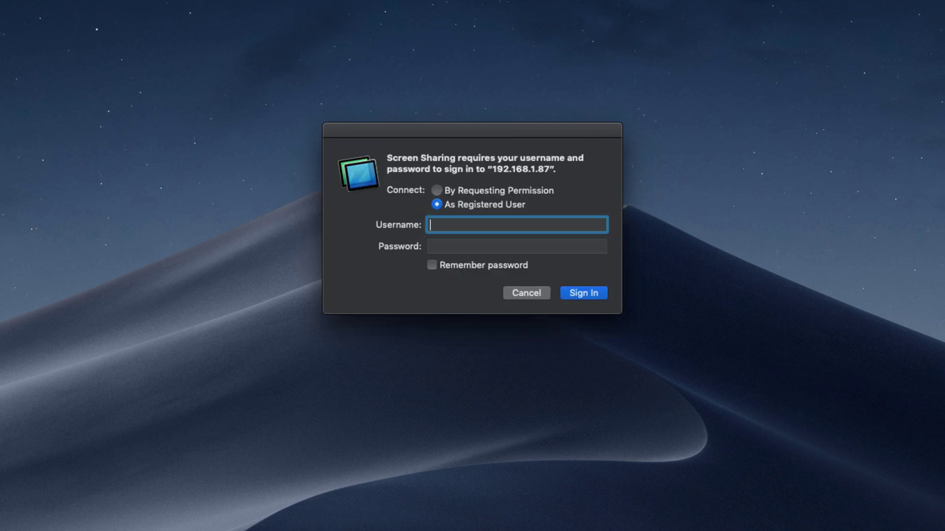
text(username)
key(Tab)
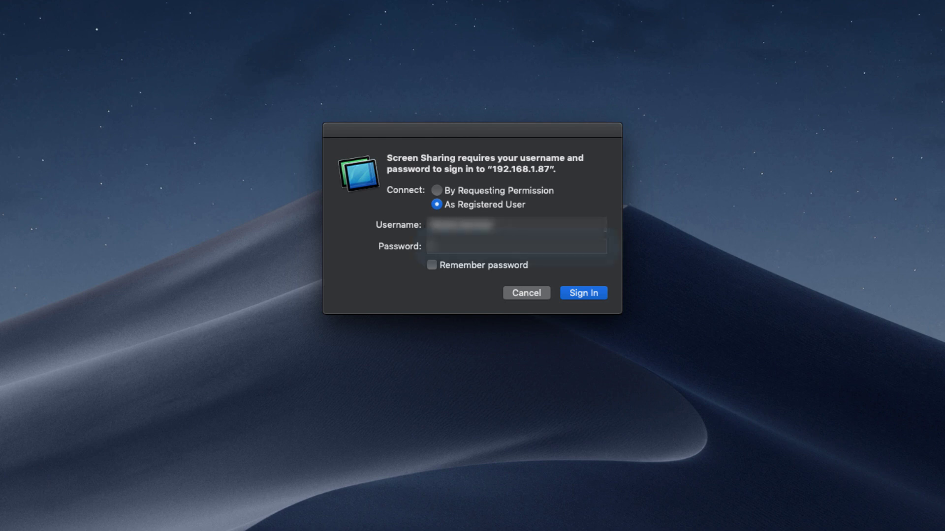
text(password••••••)
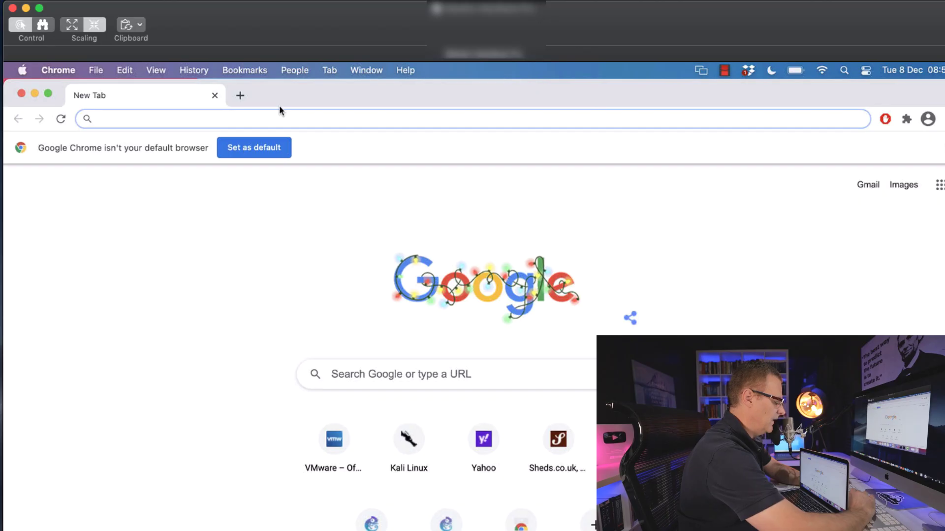
Step: Open davidbombal.com in the remote Mac's Chrome address bar
text(davidbombal.com)
key(Return)
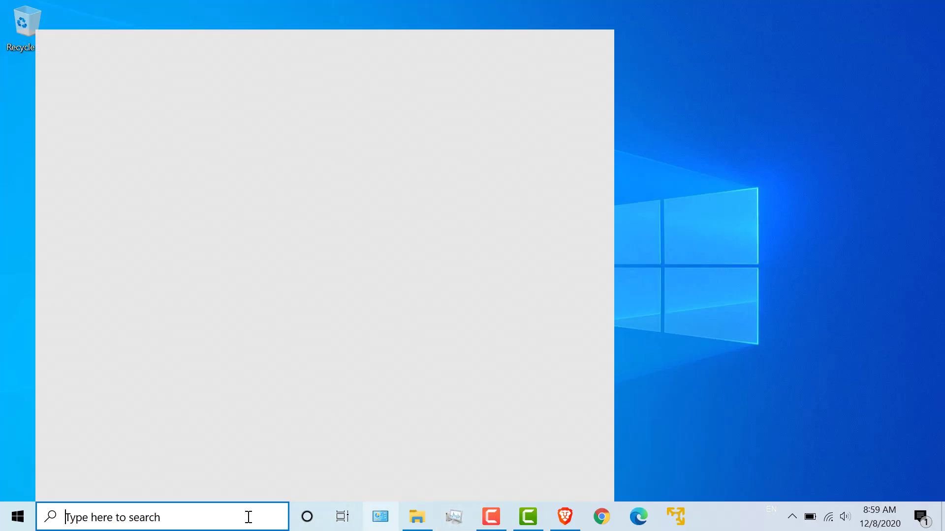
Step: Launch TightVNC Viewer and set the remote host to 192.168.1.87
text(tight)
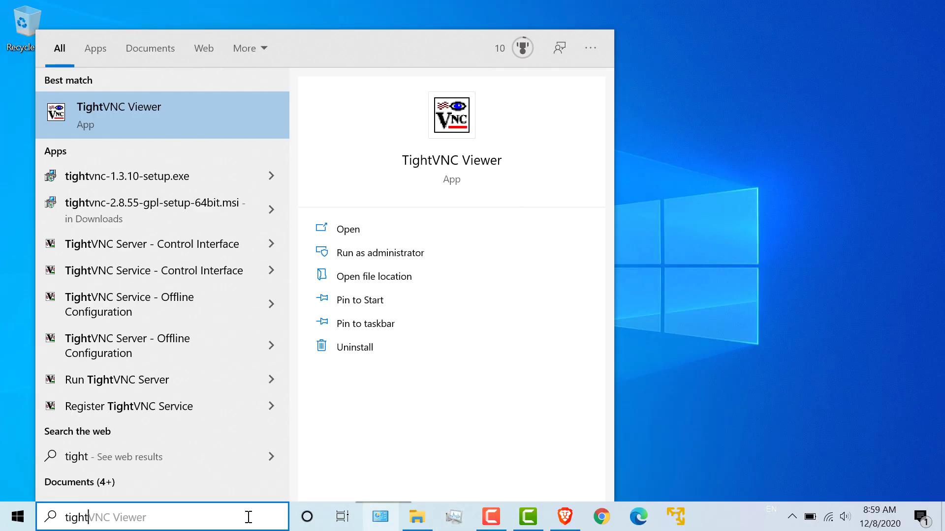
click(128, 110)
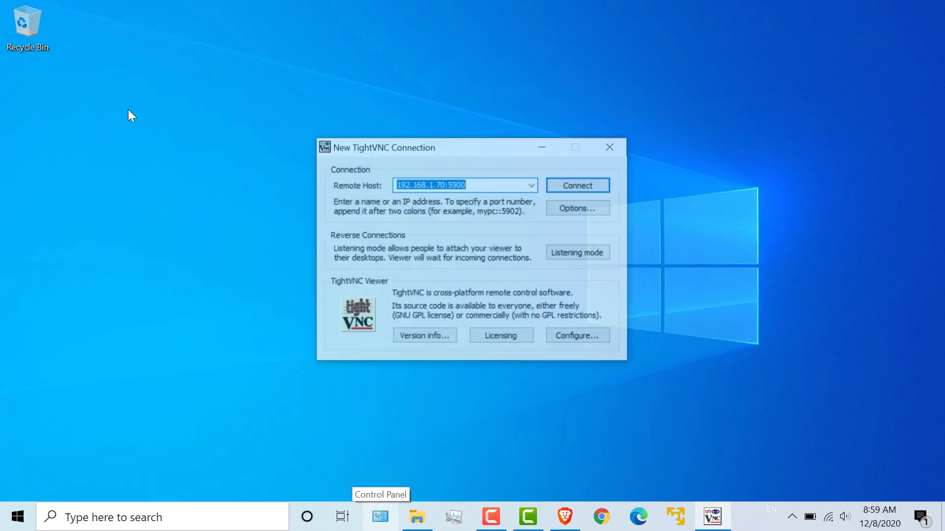
key(BackSpace)
text(192.)
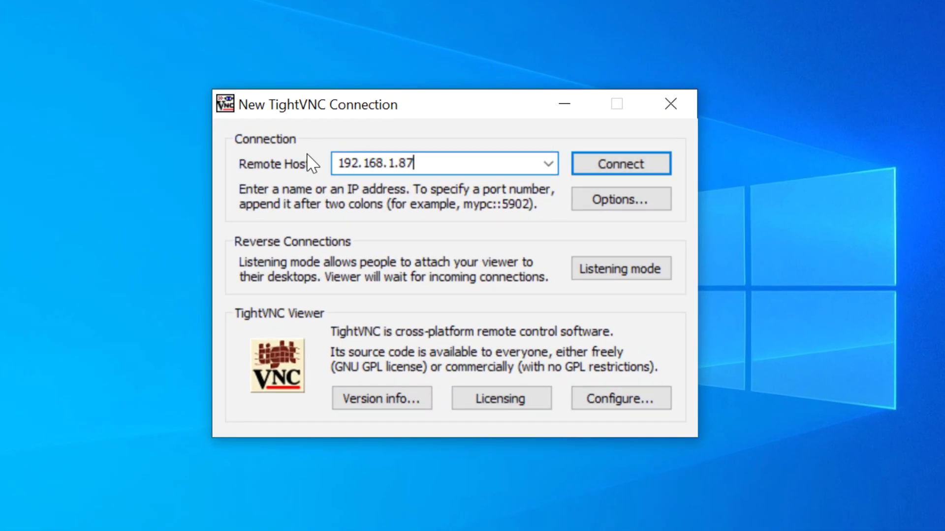
Step: Change the connection's Scale by option from 100 to Auto and confirm
click(611, 206)
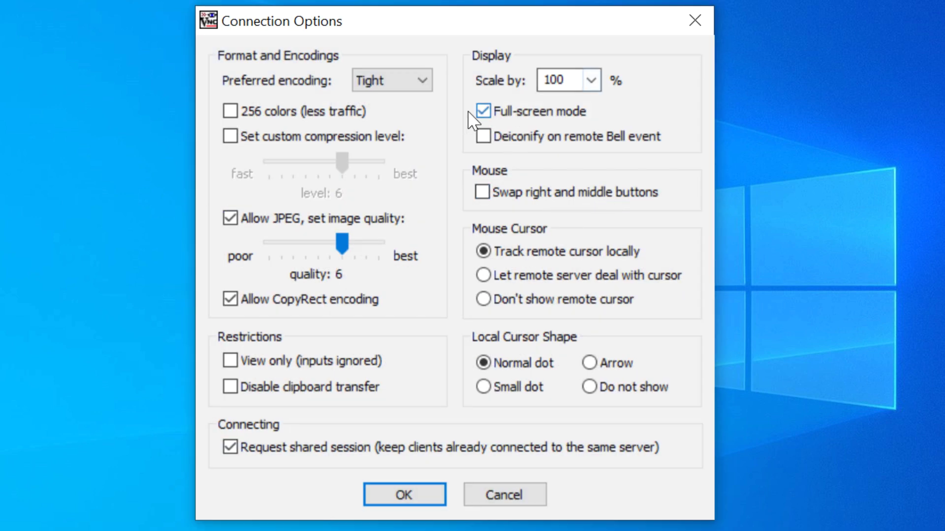
click(591, 80)
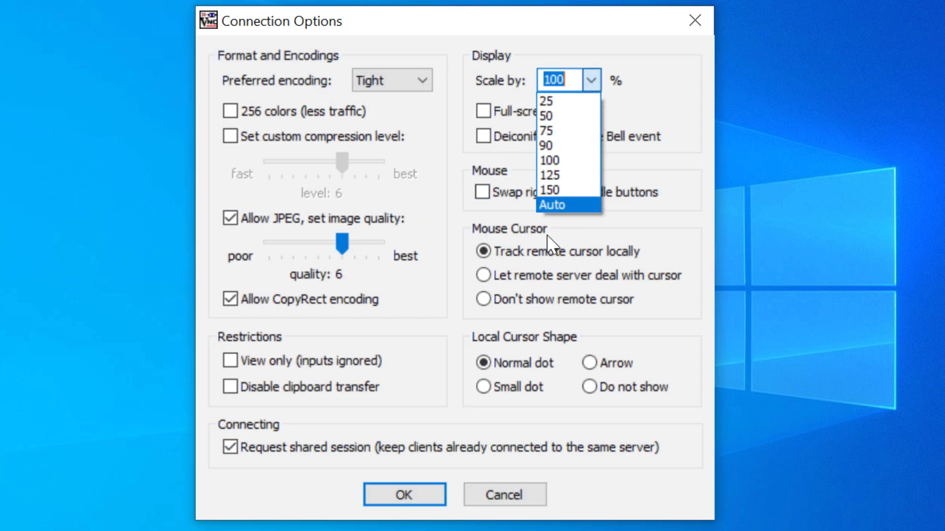
click(556, 201)
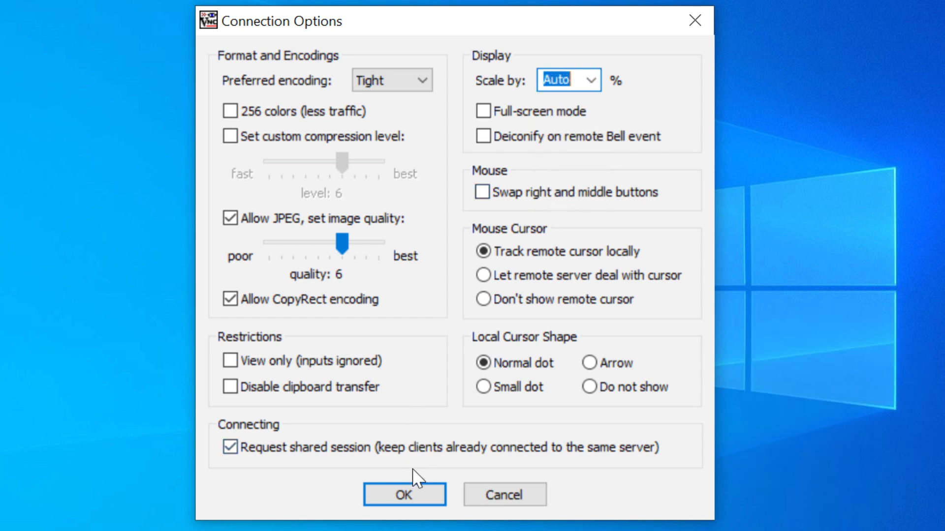
click(394, 482)
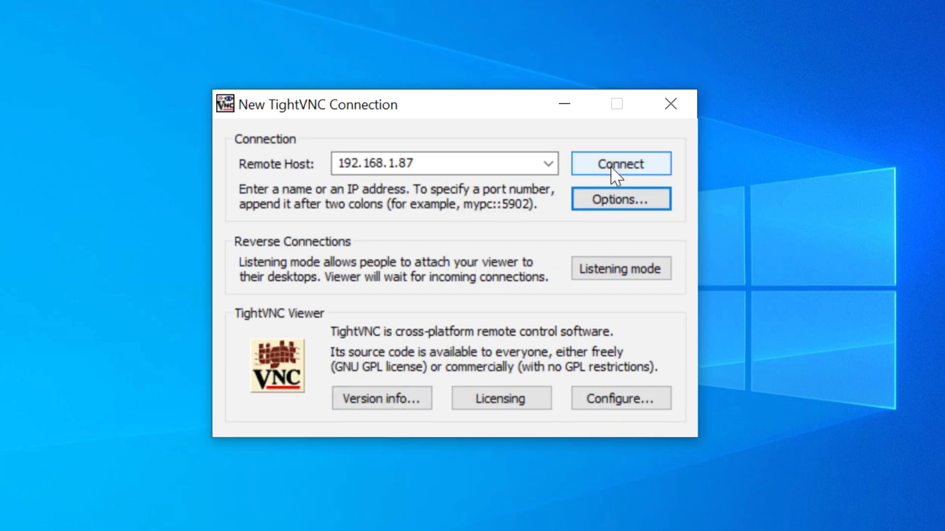
Step: Connect to 192.168.1.87 with the VNC password and minimise the remote Chrome window
click(611, 166)
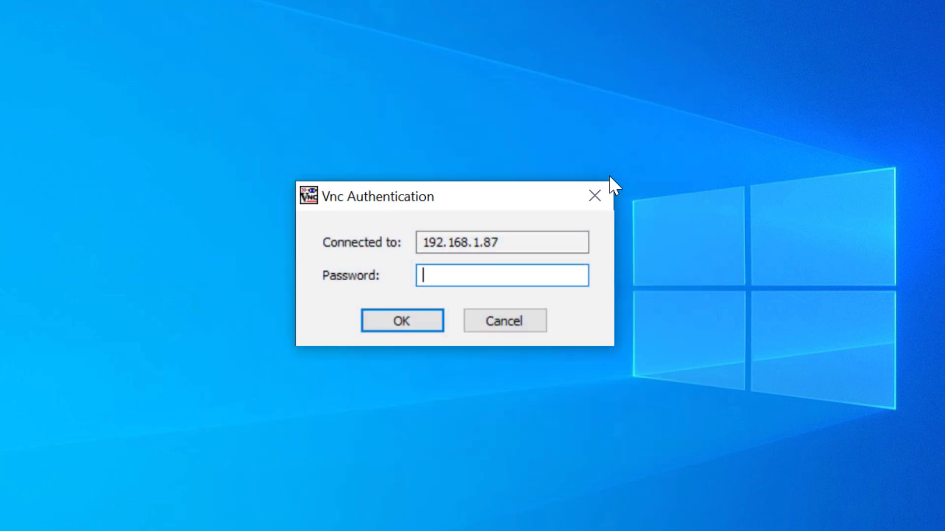
text(********)
key(Return)
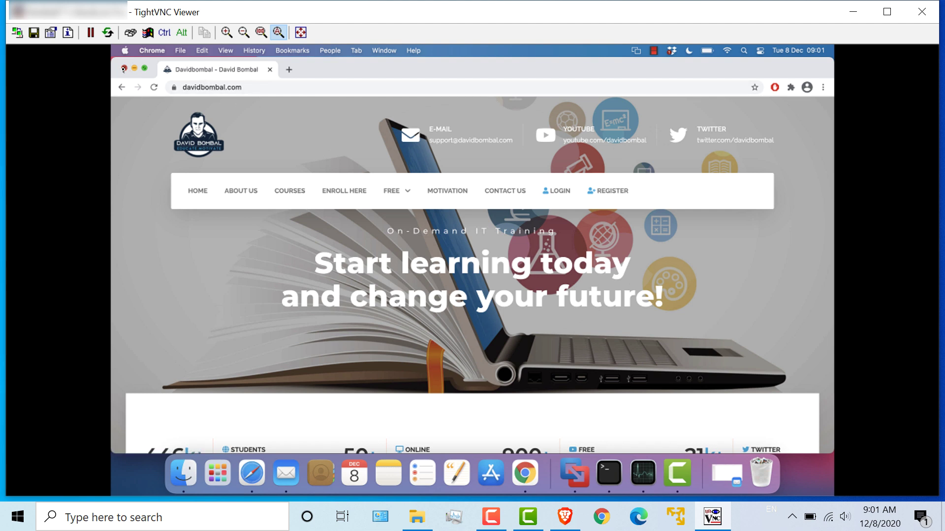
click(134, 69)
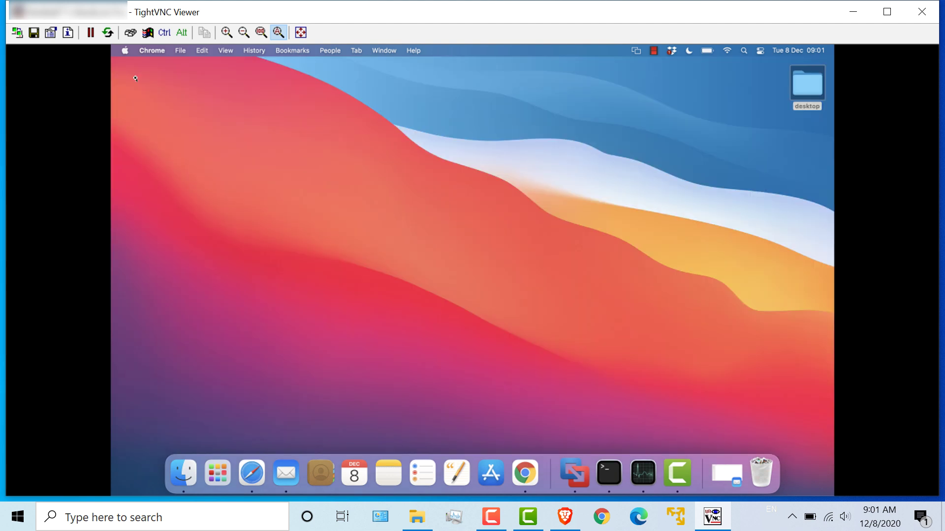